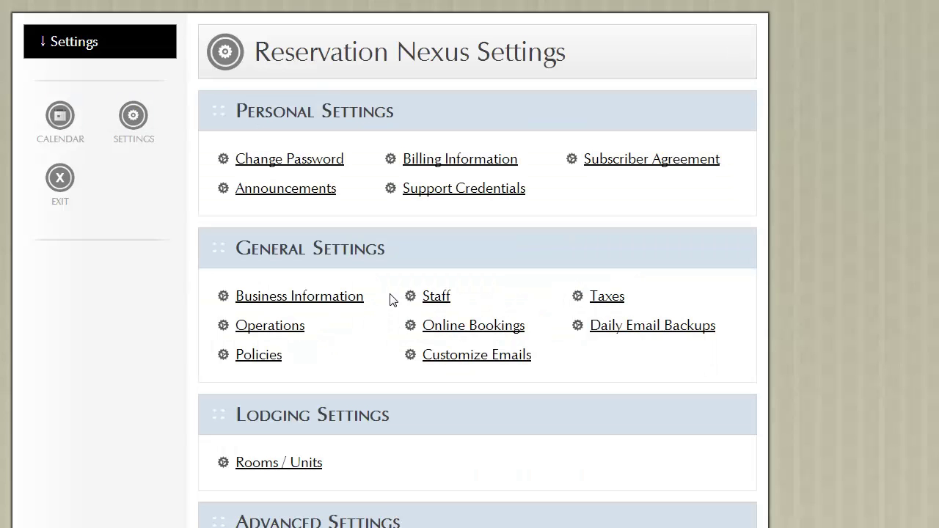
Add a 7% room tax named Sample starting 1/1/2015 in the tax settings and save it
left_click(602, 302)
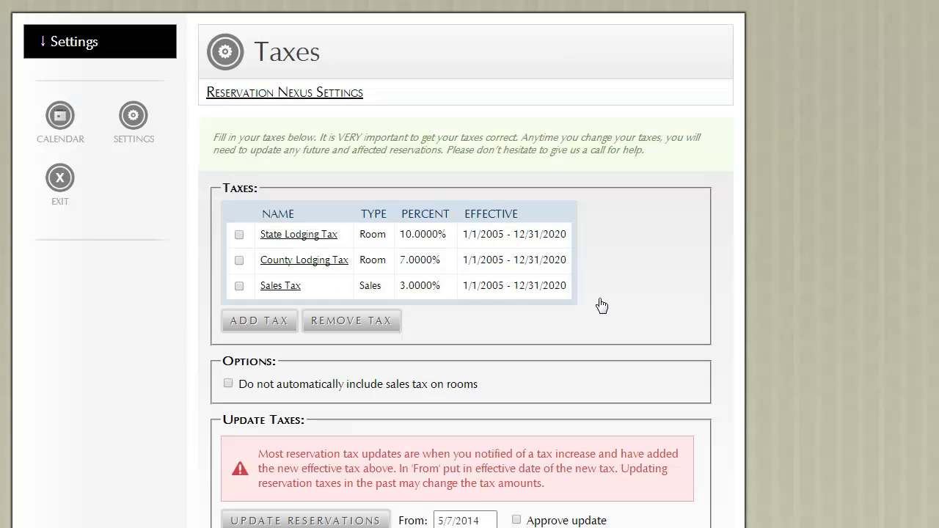
left_click(270, 326)
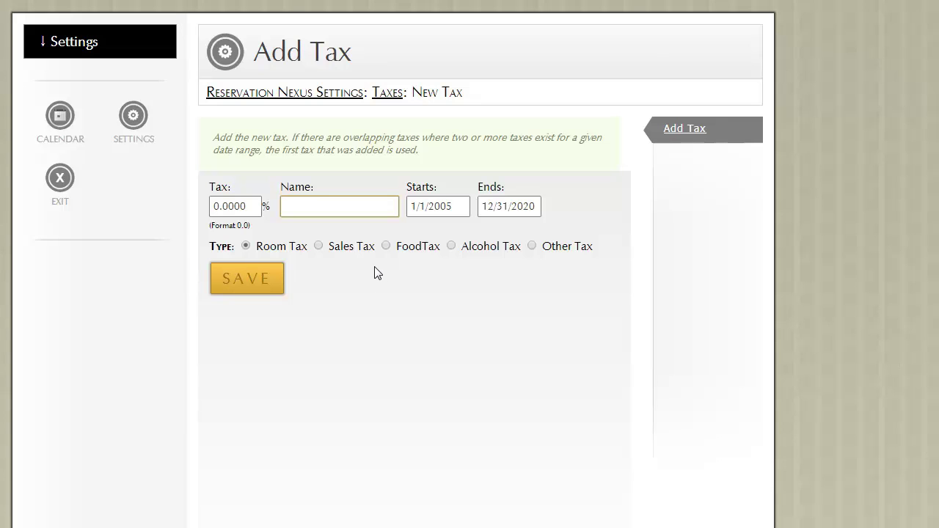
type("Sample")
left_click_drag(248, 200, 195, 203)
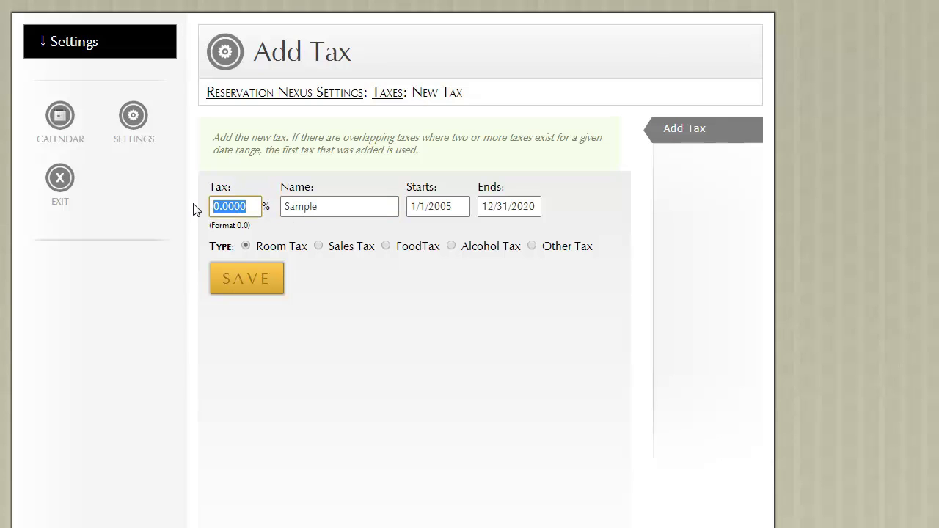
type("7")
left_click(455, 204)
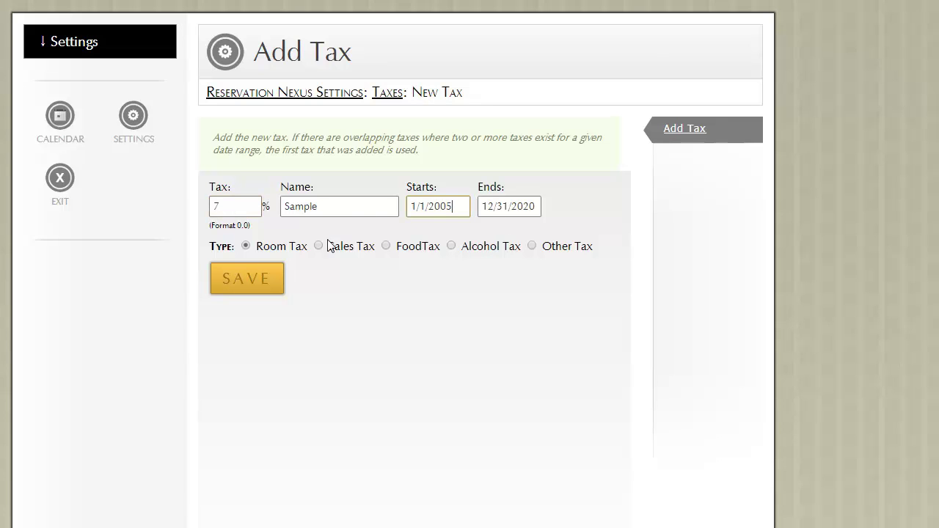
left_click_drag(452, 206, 436, 207)
type("2015")
key("Delete")
left_click(242, 283)
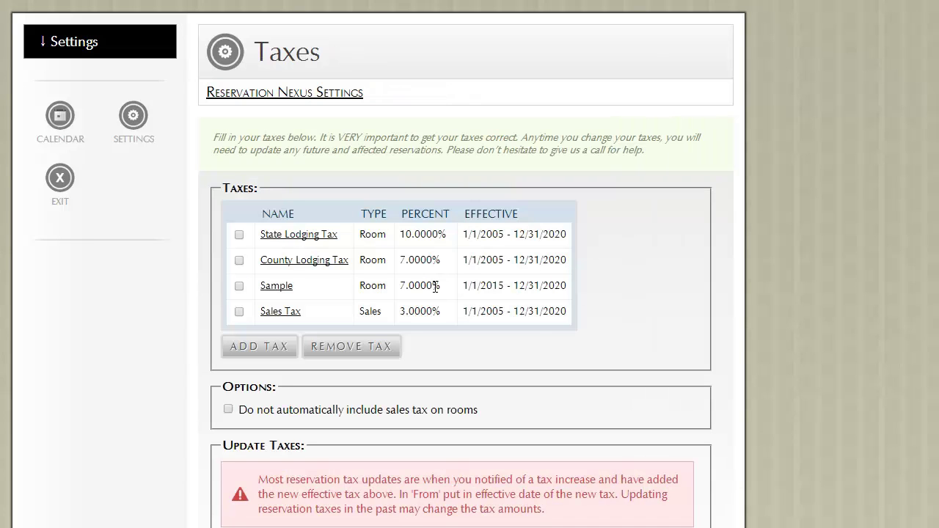
Remove the Sample tax from the tax list
left_click(239, 285)
left_click(352, 351)
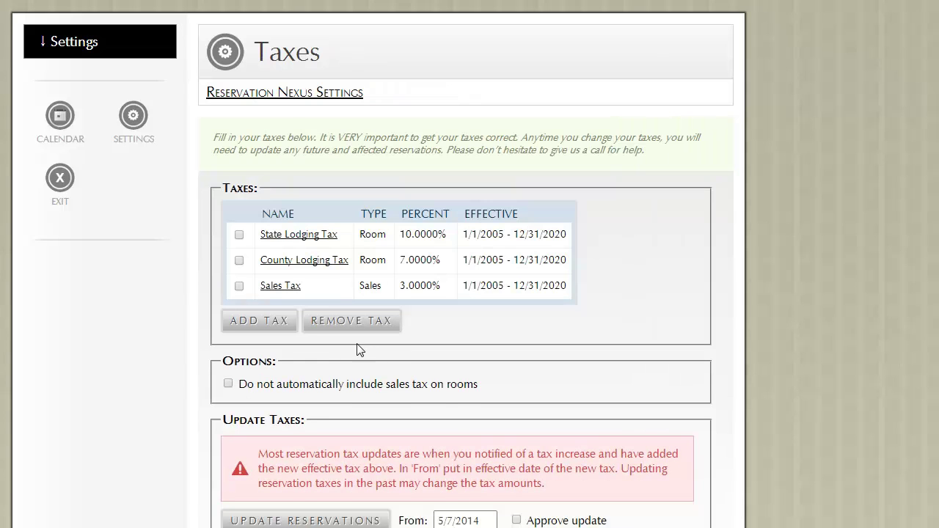
left_click(289, 262)
left_click(272, 281)
Enable the option "Do not automatically include sales tax on rooms" and disable it again
left_click(228, 383)
scroll(334, 411, "down", 1)
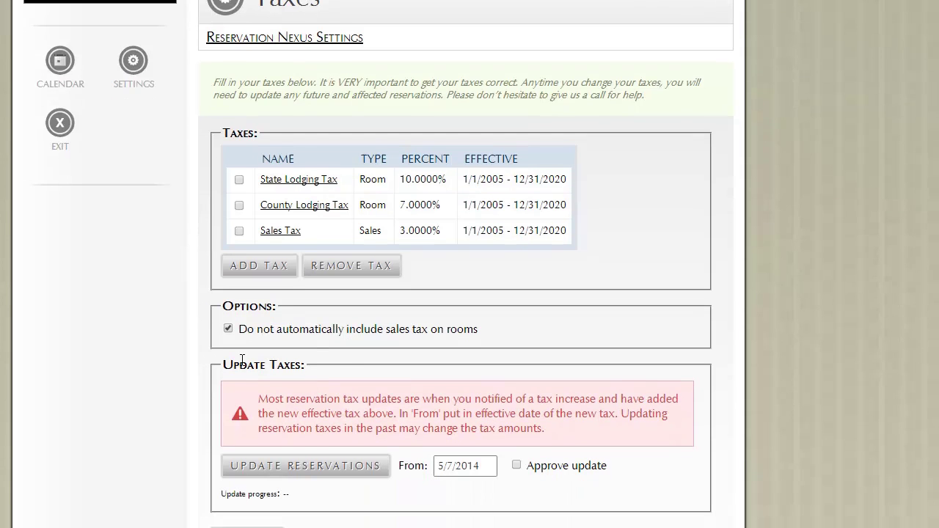
left_click(229, 329)
Create a new room tax named State Lodging Tax (New) with a rate of 10.5%
scroll(363, 367, "down", 1)
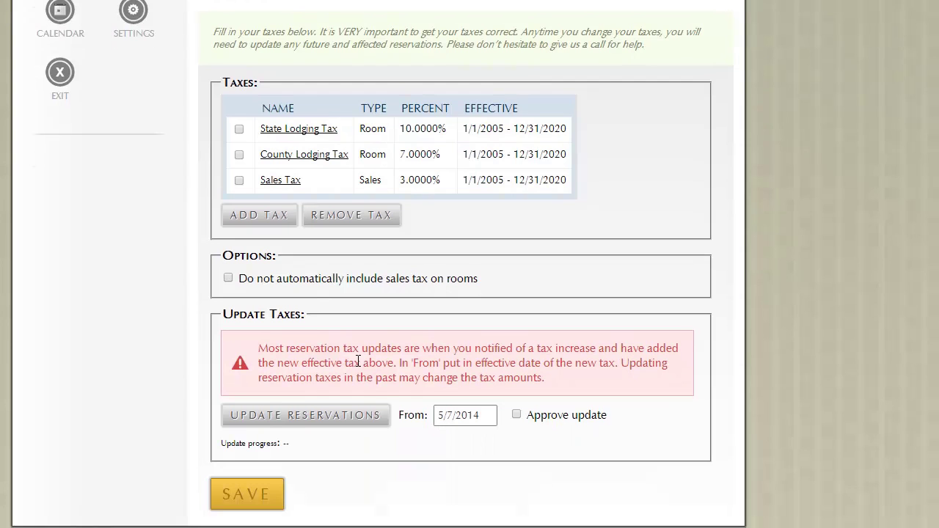
scroll(335, 336, "up", 1)
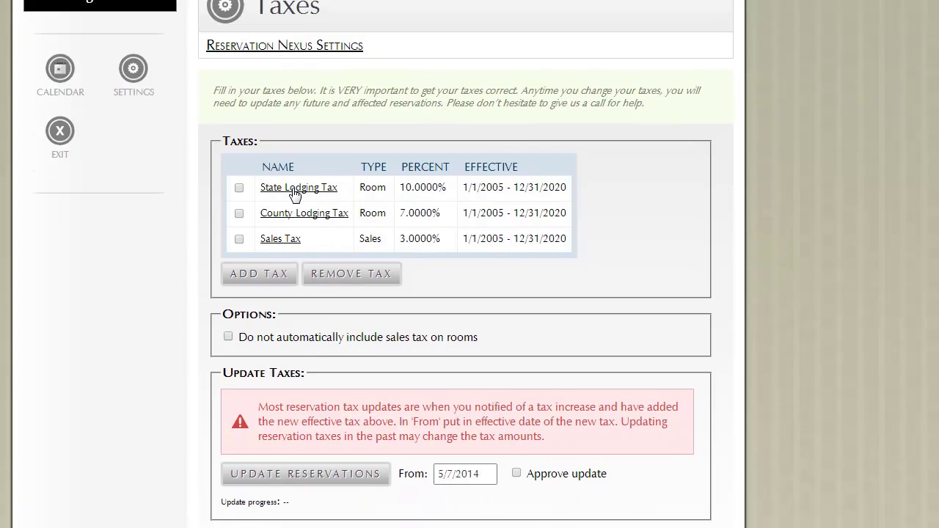
left_click(260, 274)
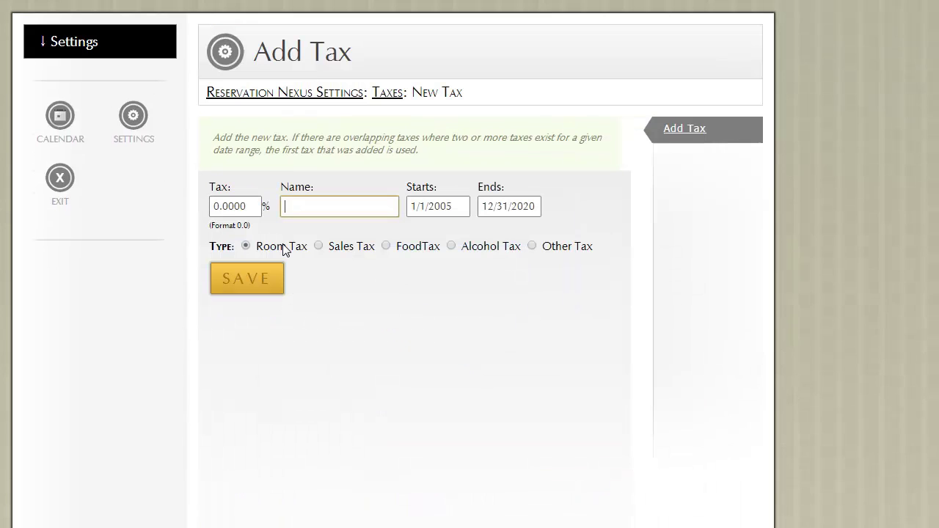
type("State Lodging Tax (New)")
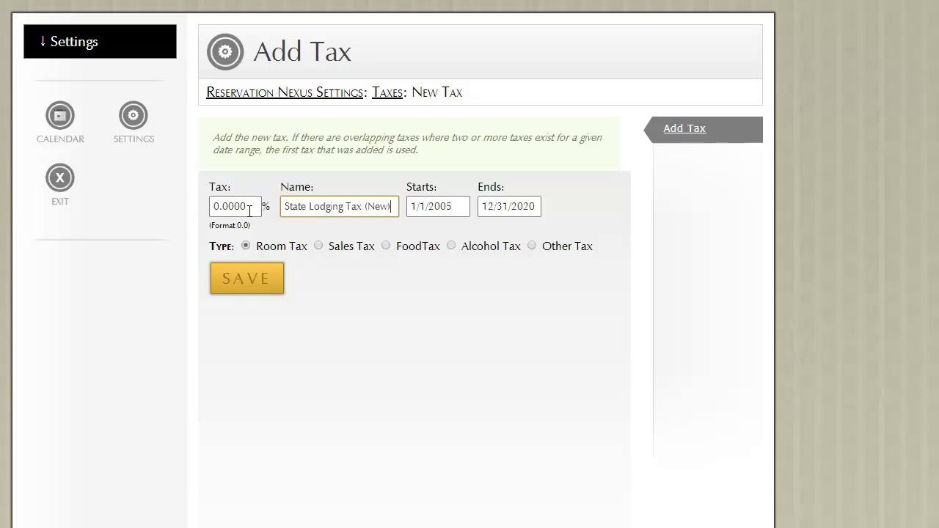
left_click_drag(252, 206, 198, 199)
type("10")
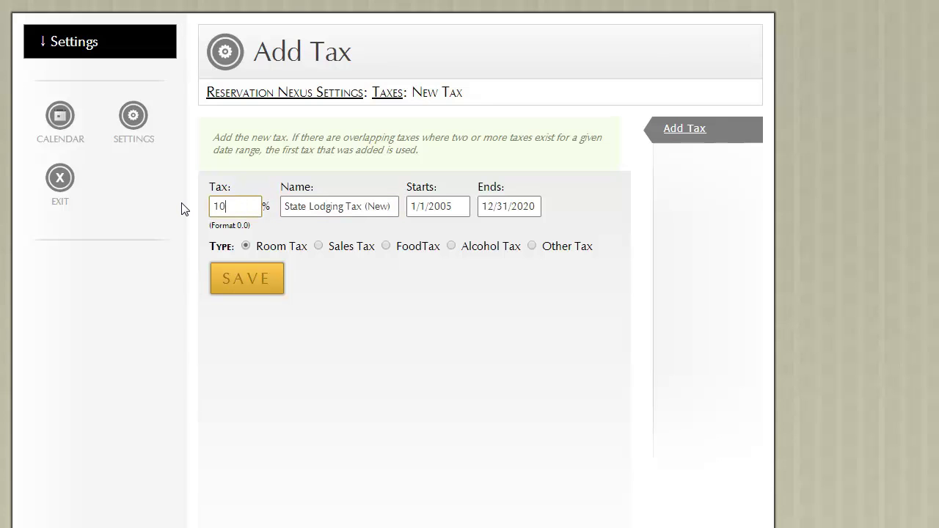
type(".5")
Make the new state lodging tax effective from 1/1/2015 to 12/31/2030 and save it
left_click(455, 206)
key("BackSpace")
key("BackSpace")
type("15")
left_click(531, 206)
left_click_drag(530, 206, 525, 207)
type("3")
left_click(252, 284)
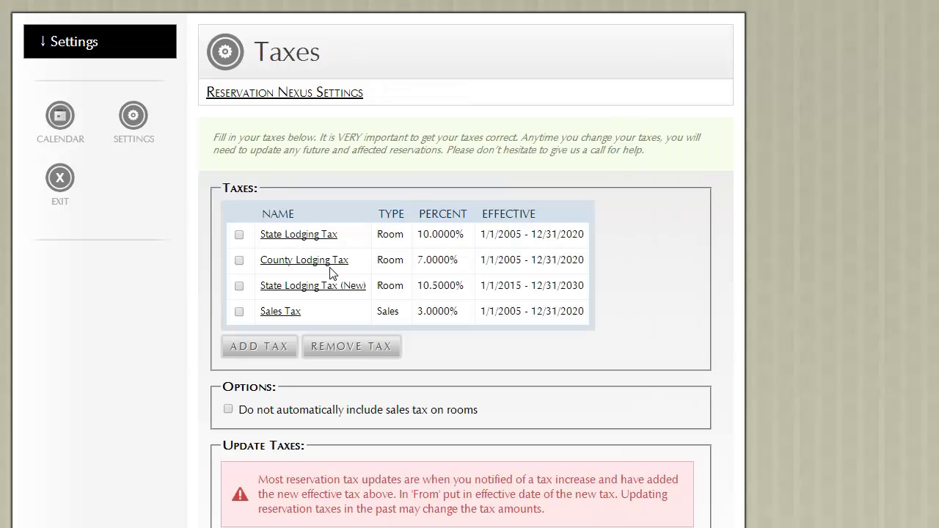
Set the end date of the original State Lodging Tax to 12/31/2014 and save it
left_click(321, 236)
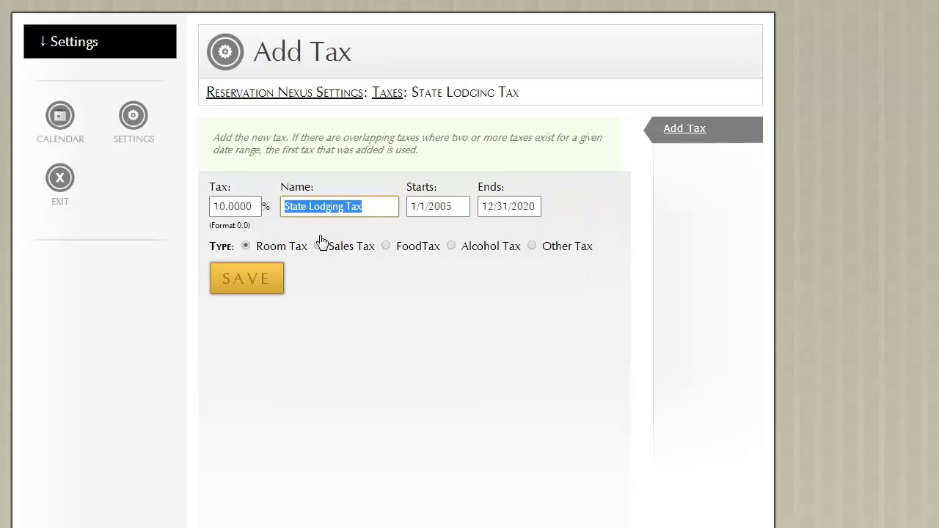
left_click_drag(538, 206, 525, 206)
type("14")
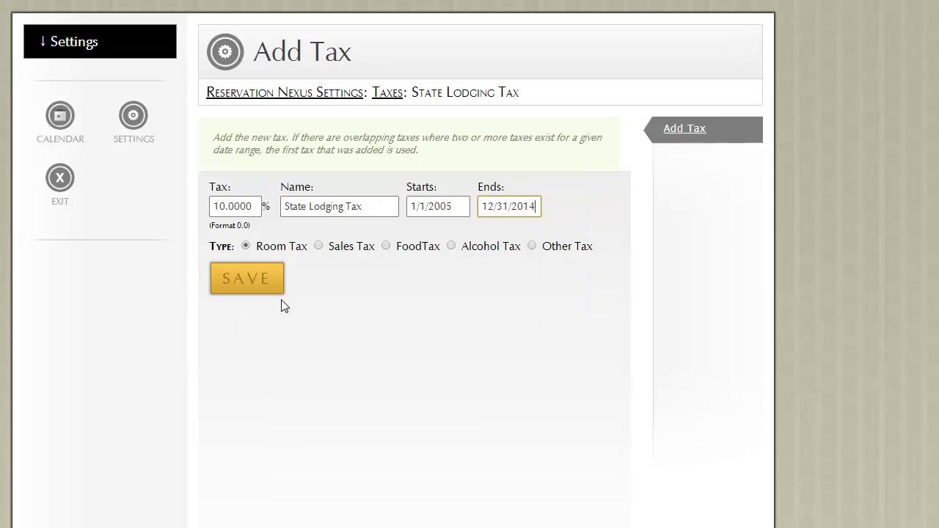
left_click(268, 287)
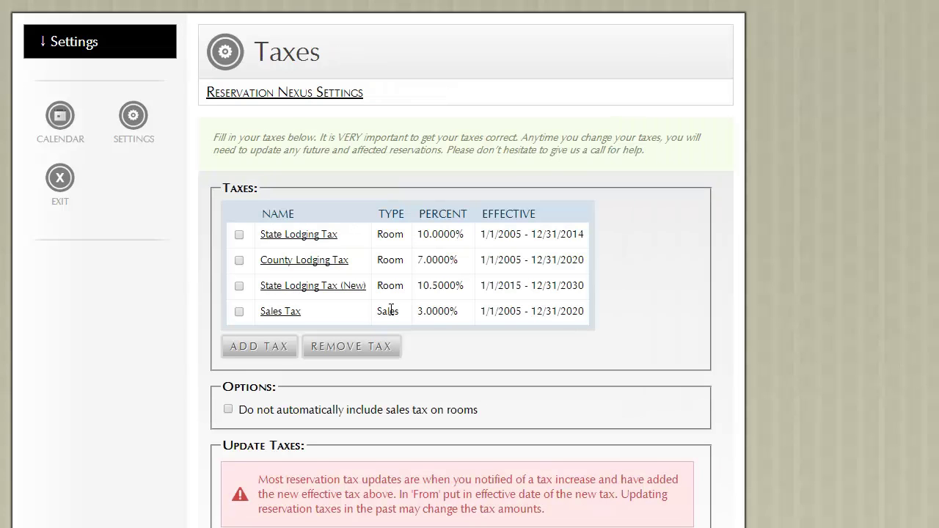
Set the reservation tax update to start from 1/1/2015 and approve the update
scroll(471, 352, "down", 1)
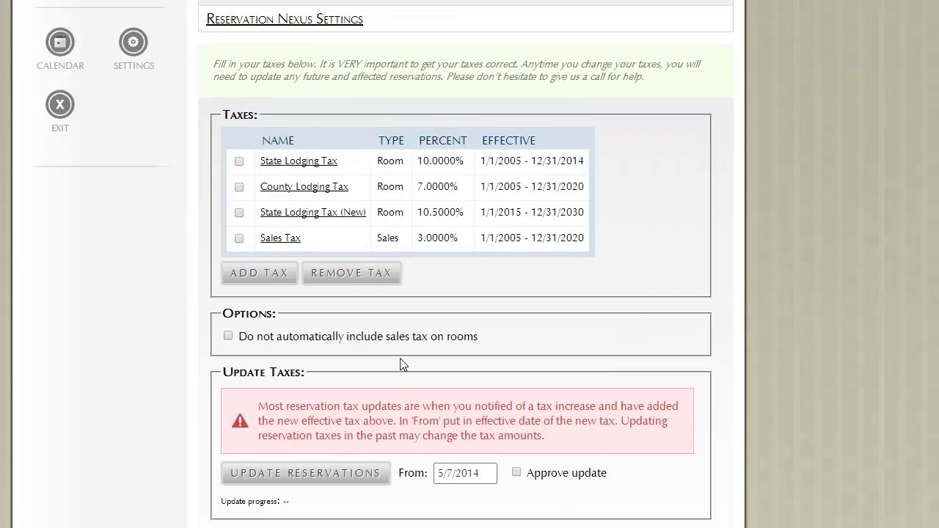
double_click(439, 473)
type("1")
double_click(448, 473)
type("1")
key("BackSpace")
left_click(516, 473)
Review the tax list, the reservation update settings and the tax breakdown in a reservation summary
scroll(456, 443, "down", 1)
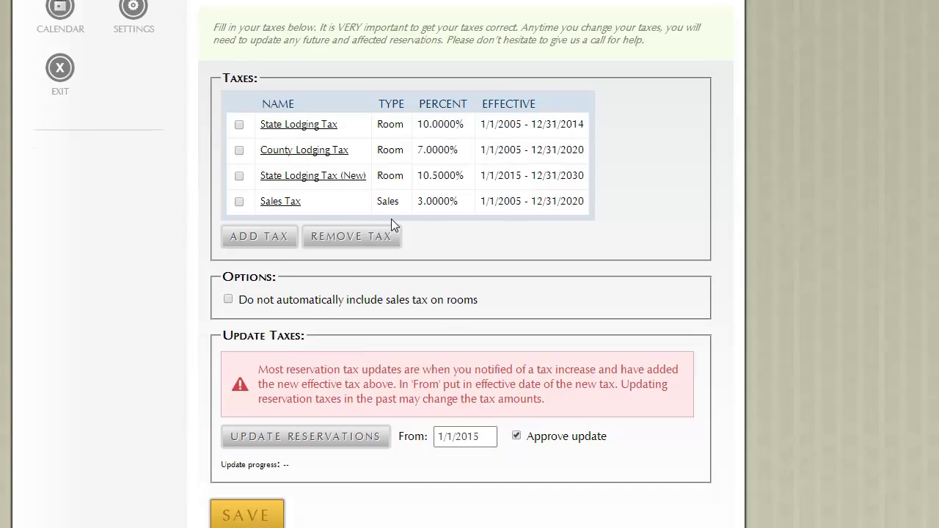
scroll(454, 315, "up", 2)
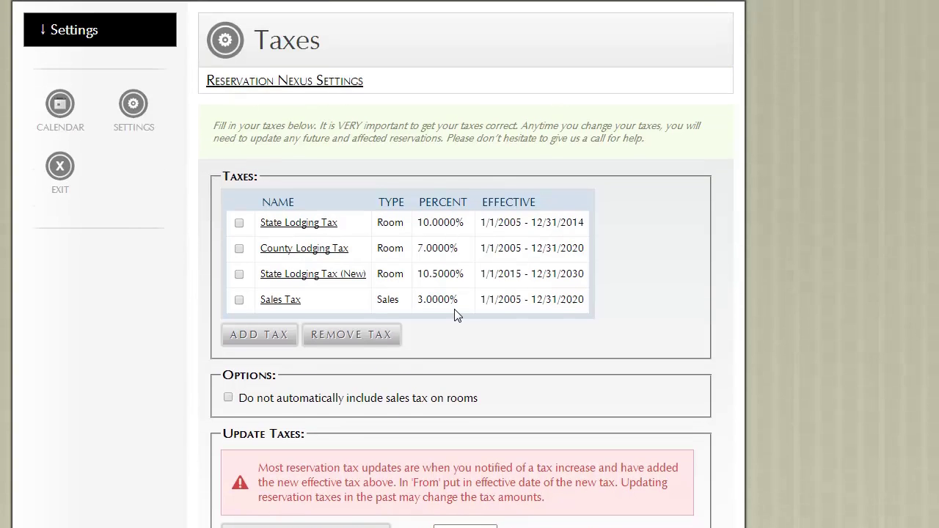
scroll(454, 316, "up", 1)
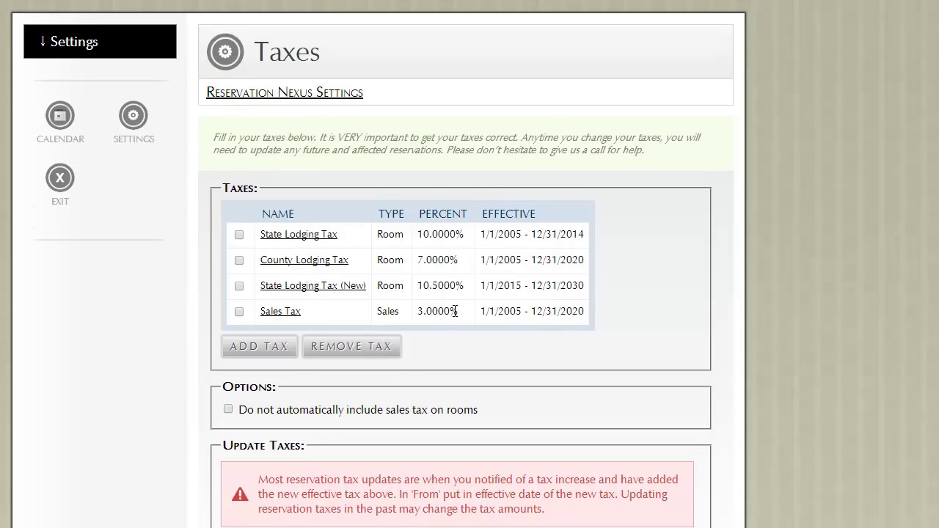
scroll(455, 311, "down", 2)
scroll(455, 315, "up", 2)
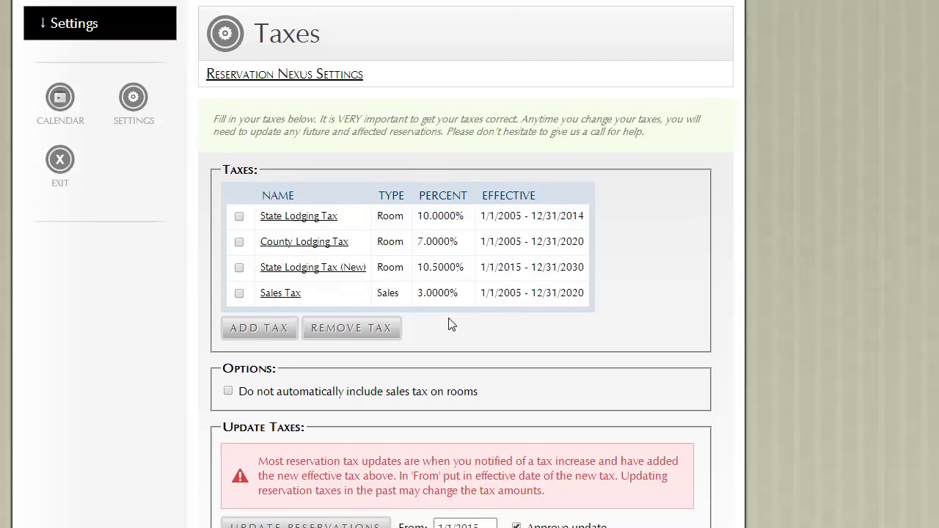
scroll(440, 318, "up", 1)
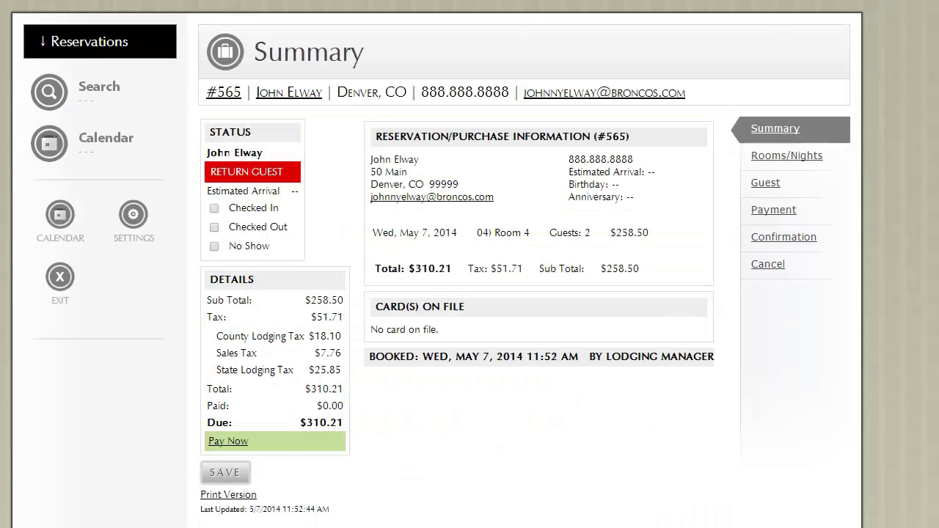
left_click(87, 41)
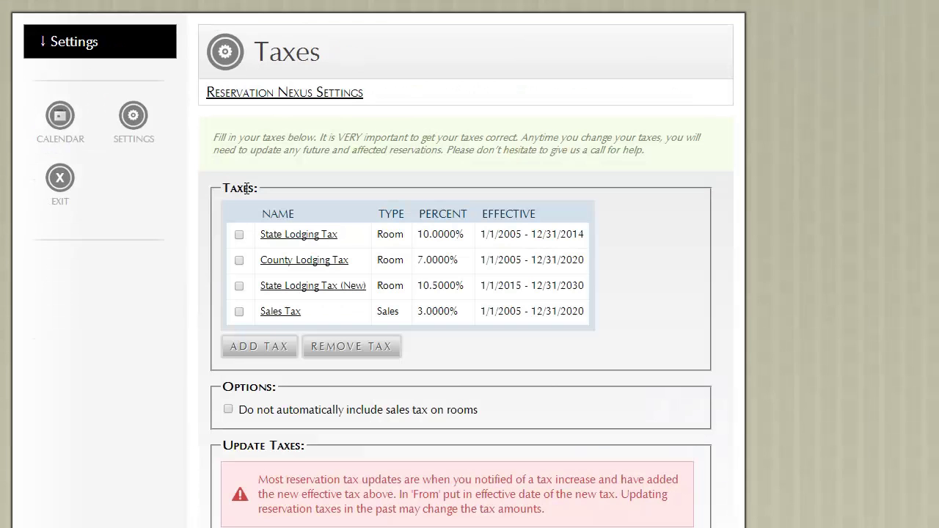
scroll(501, 376, "down", 3)
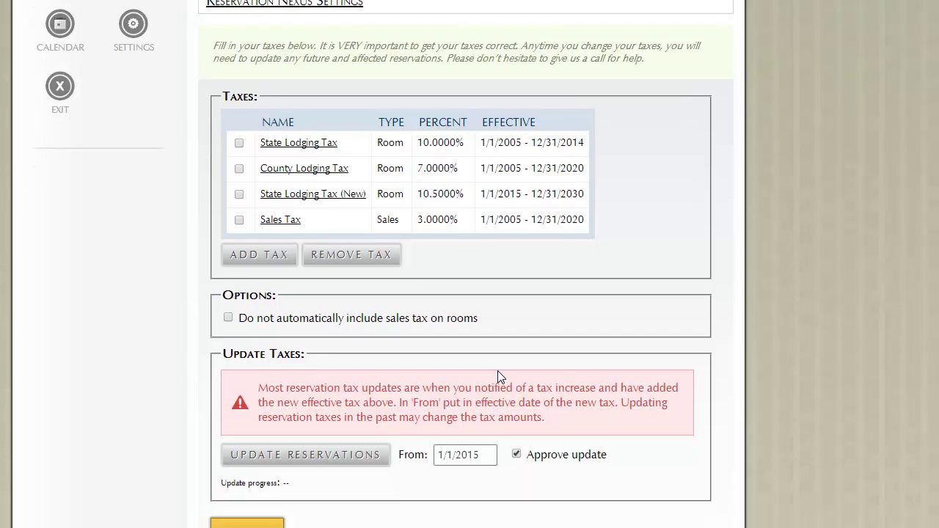
scroll(497, 371, "up", 3)
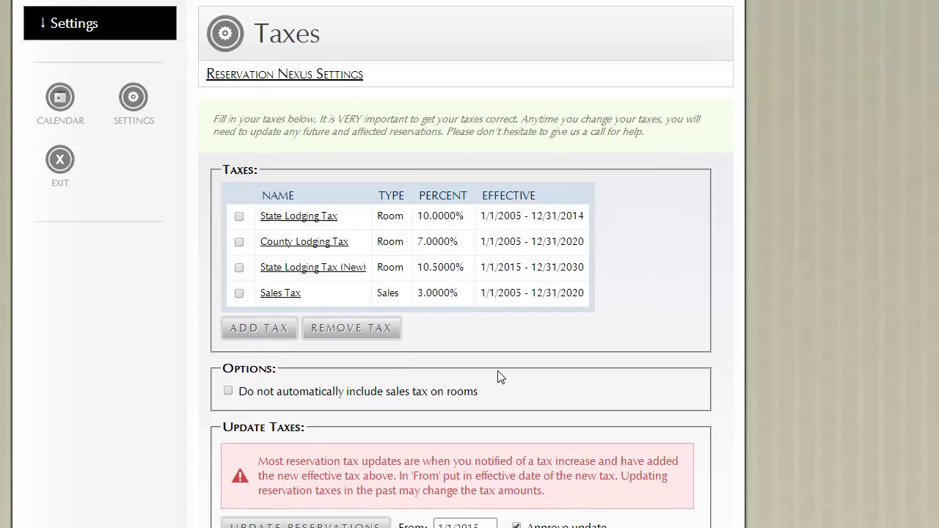
scroll(498, 377, "down", 1)
scroll(499, 377, "up", 2)
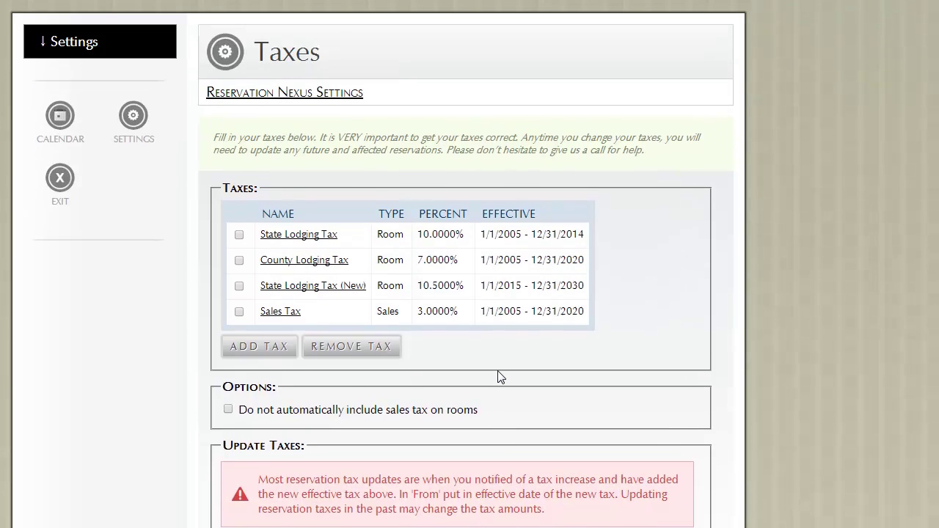